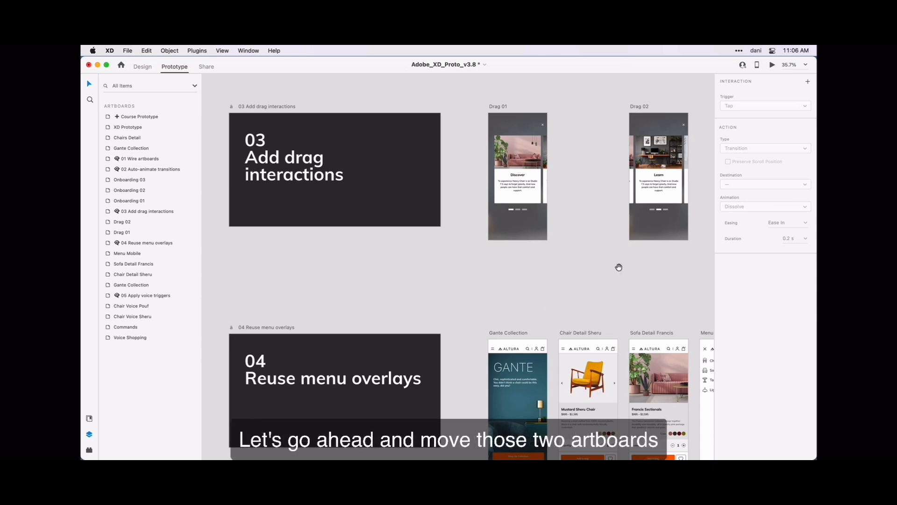
Examine the existing wires between the Drag 01 and Drag 02 artboards and the onboarding cards in Drag 01.
left_click_drag(619, 267, 439, 273)
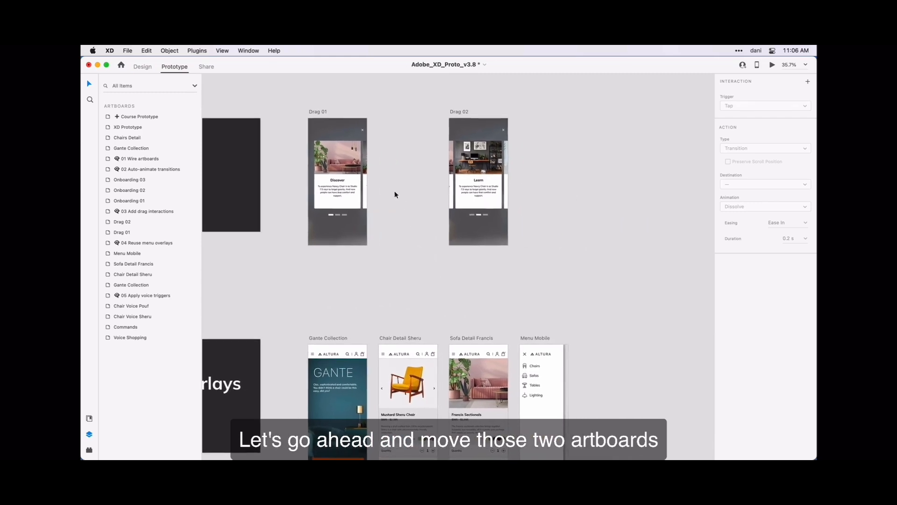
scroll(394, 194, "up", 3)
scroll(394, 193, "up", 2)
scroll(394, 194, "up", 1)
scroll(394, 194, "up", 3)
scroll(395, 194, "left", 2)
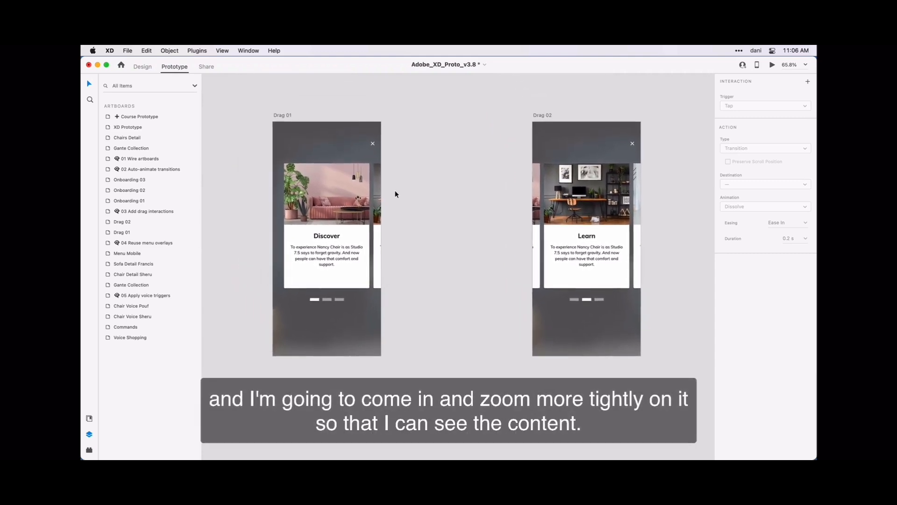
scroll(395, 194, "right", 2)
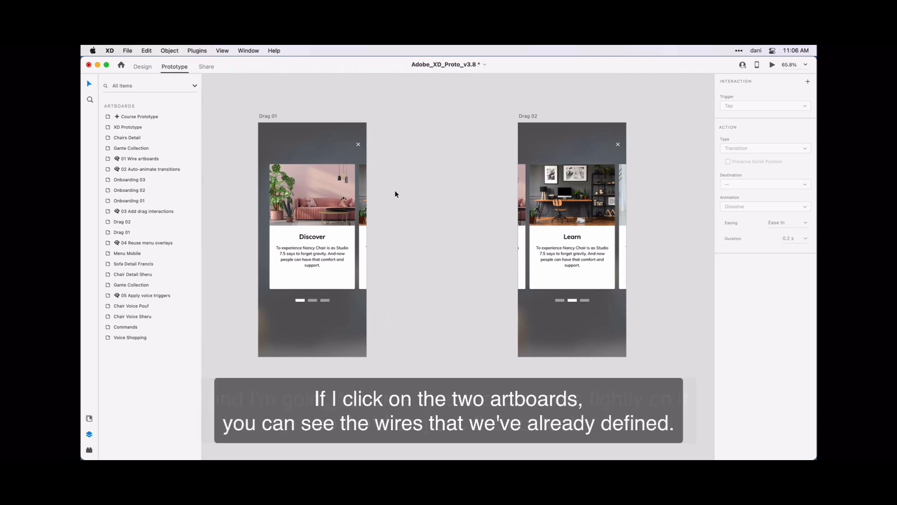
left_click(275, 117)
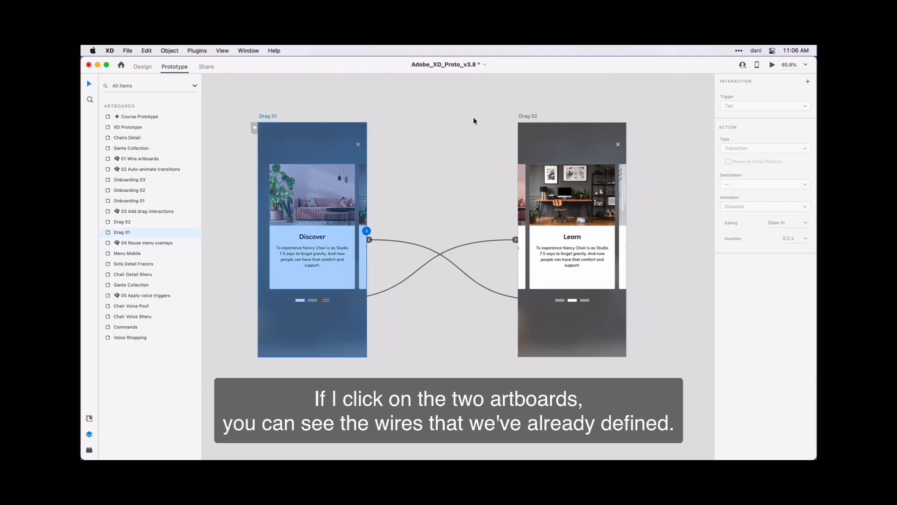
left_click(532, 118, "shift")
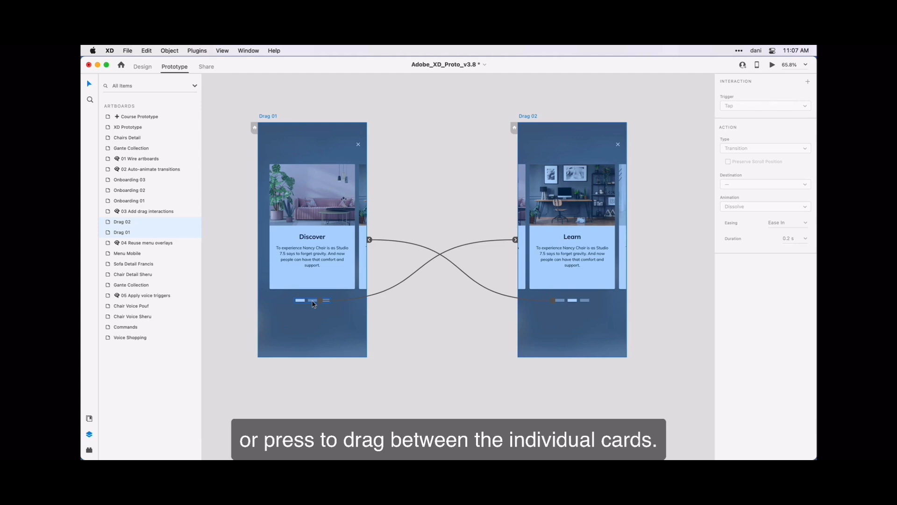
left_click(430, 213)
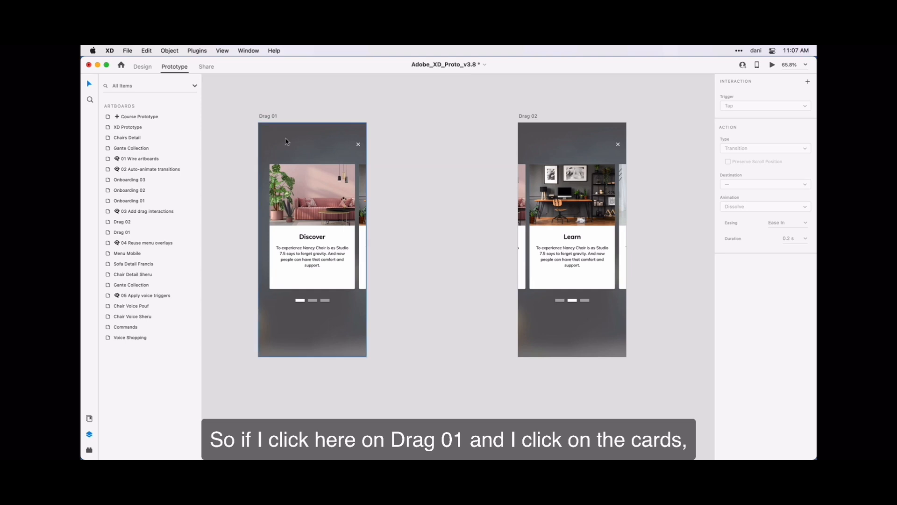
left_click(296, 201)
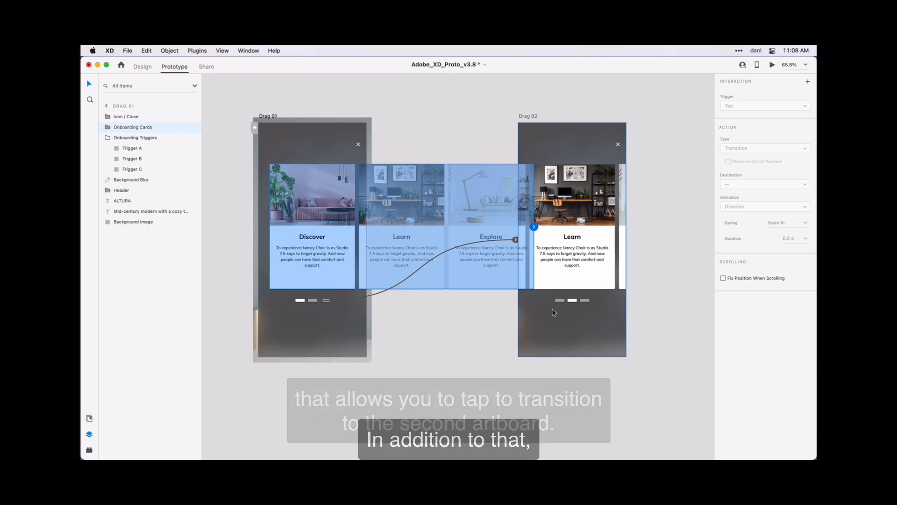
left_click(327, 103)
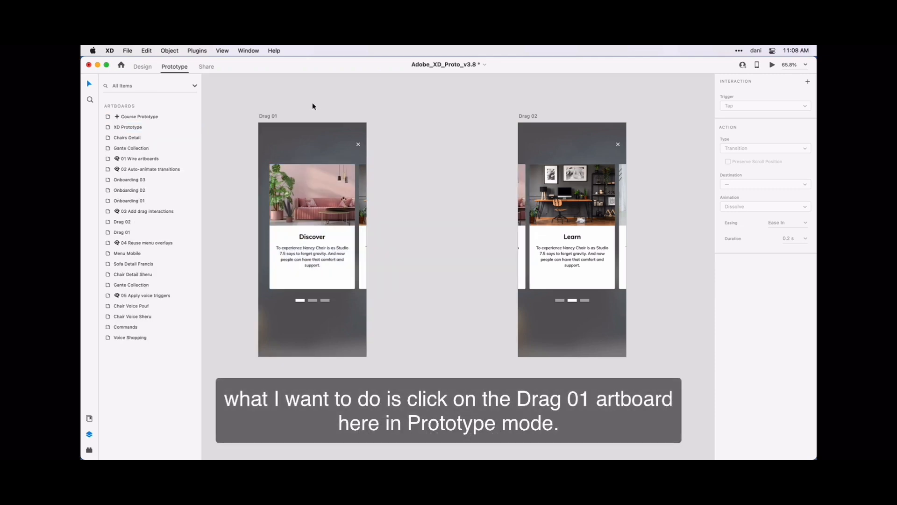
Select Onboard Card B inside the Onboarding Cards group of Drag 01 and wire it to the Drag 02 artboard.
left_click(274, 119)
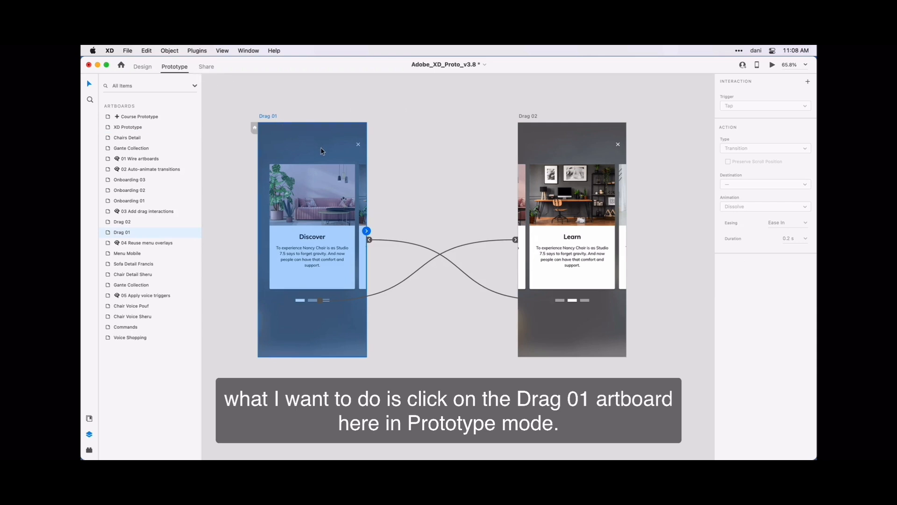
left_click(362, 184)
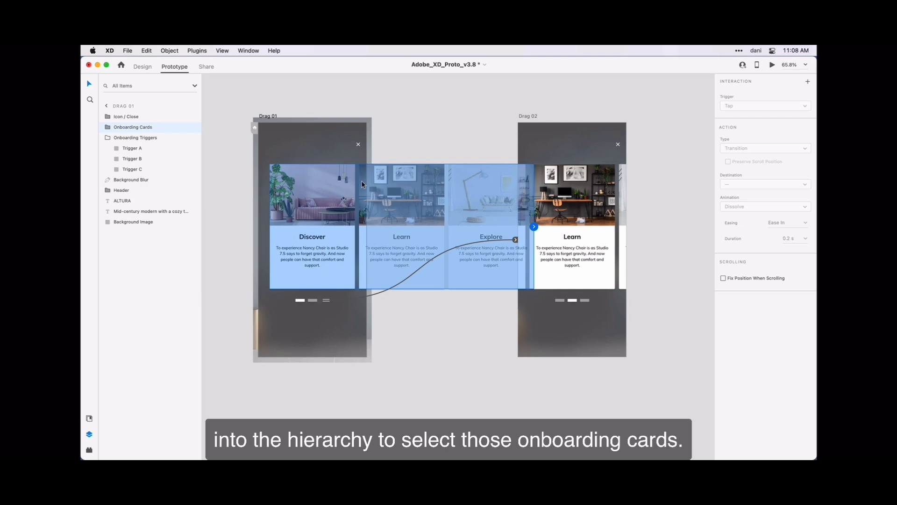
left_click(107, 127)
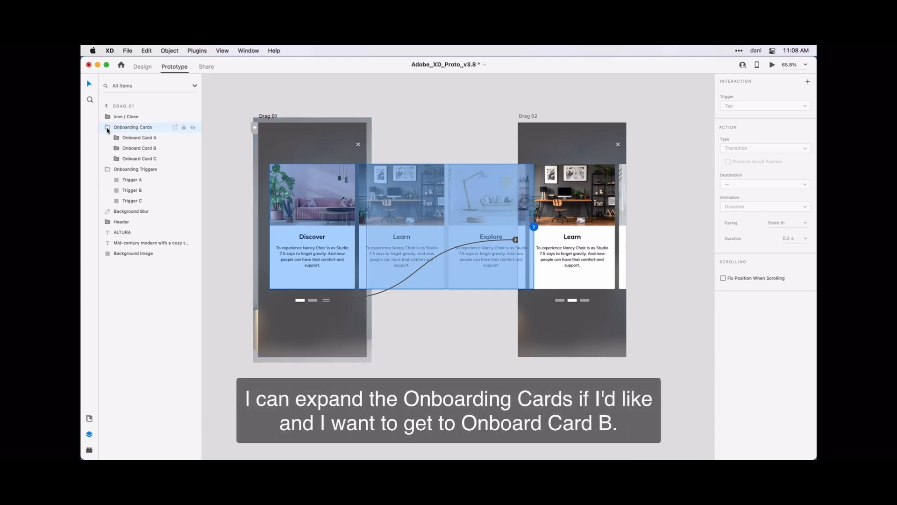
left_click(125, 149)
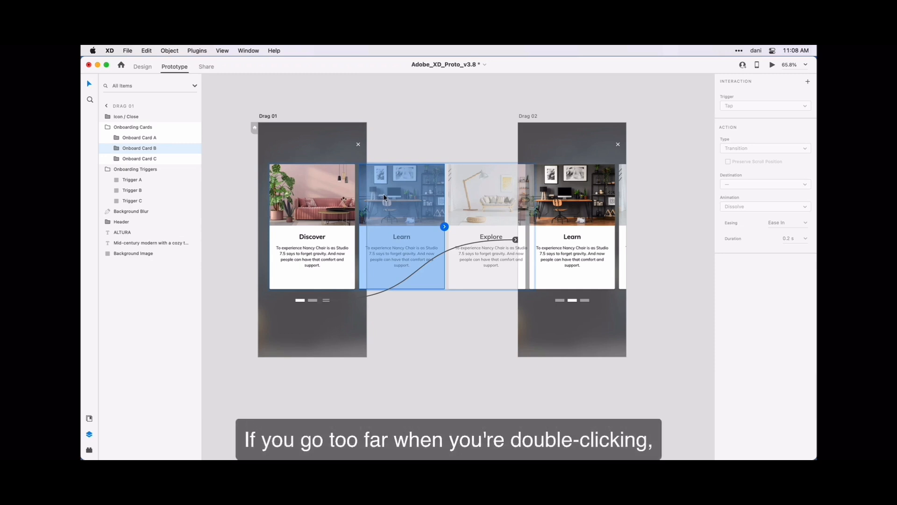
key("Escape")
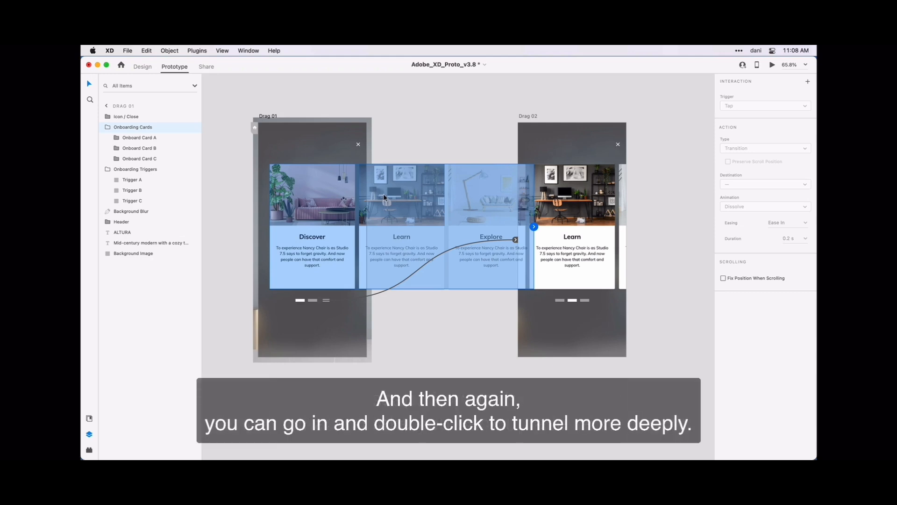
double_click(383, 193)
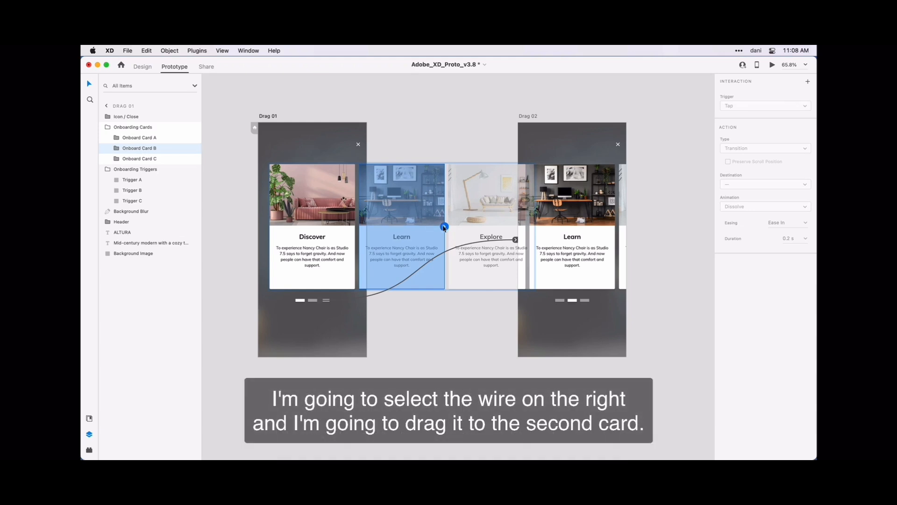
left_click_drag(444, 228, 561, 163)
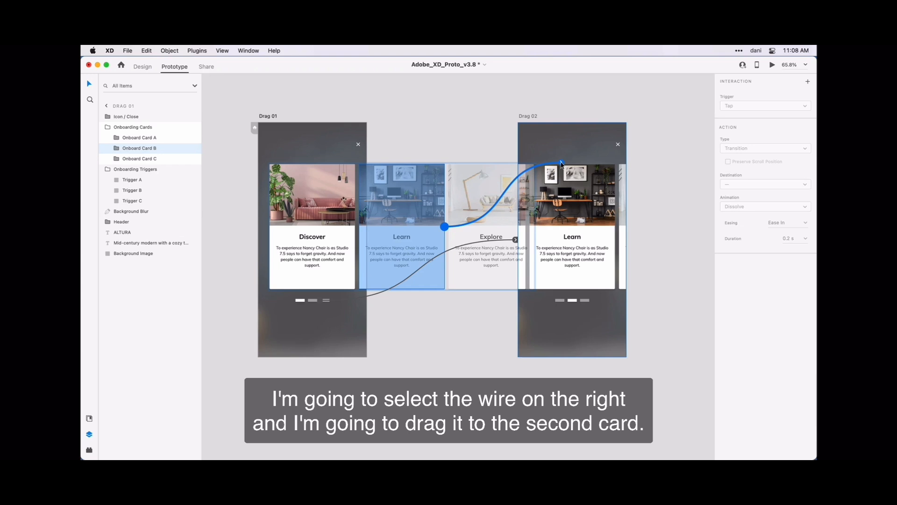
left_click_drag(561, 164, 561, 164)
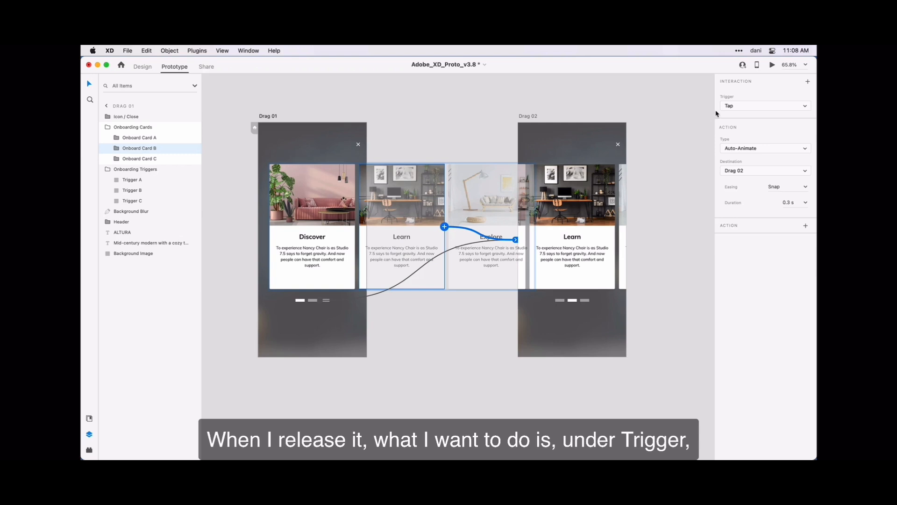
Set the Onboard Card B interaction's trigger to Drag and its easing to Snap.
left_click(751, 108)
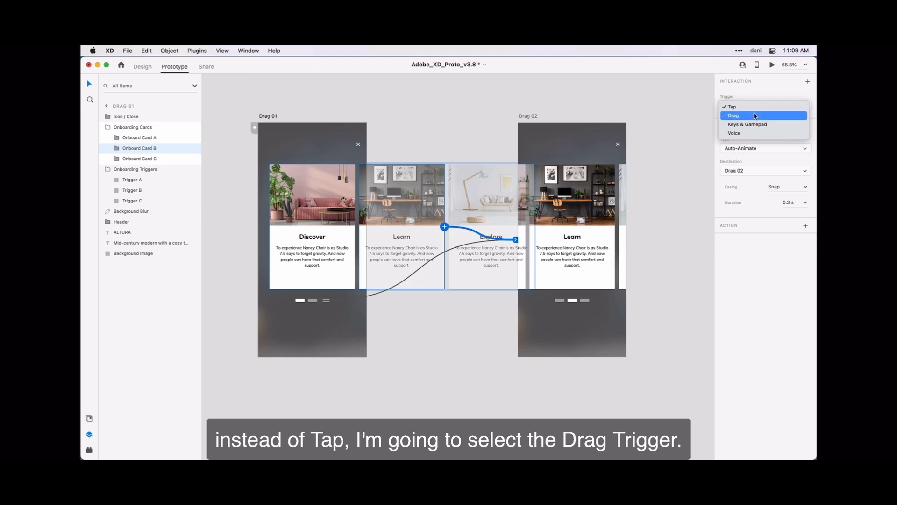
left_click(755, 116)
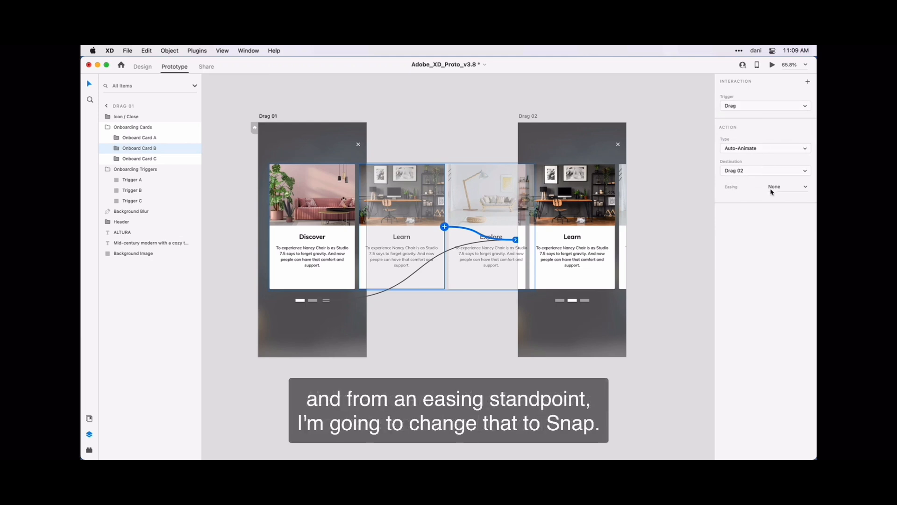
left_click(806, 188)
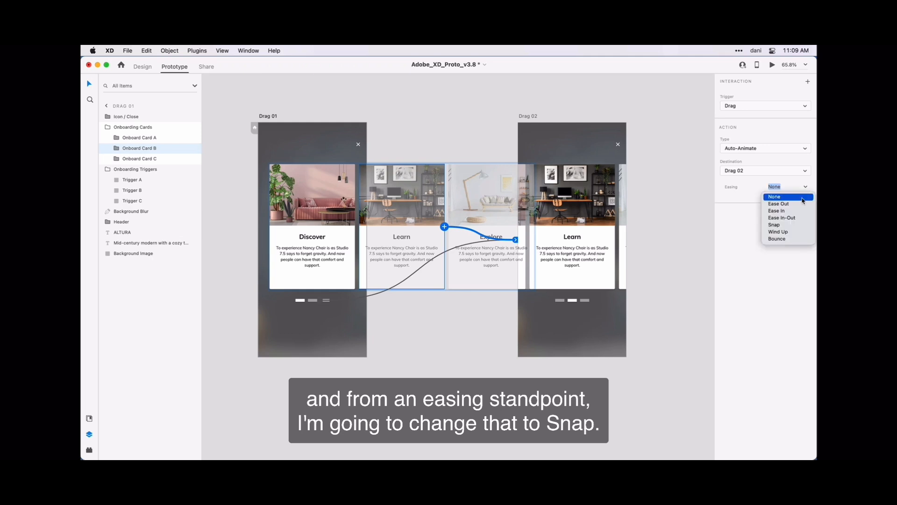
left_click(775, 224)
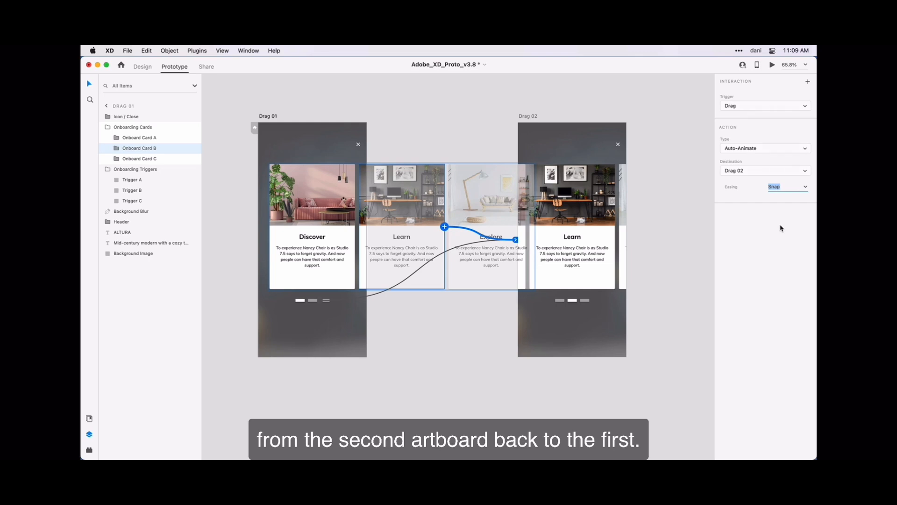
left_click(680, 200)
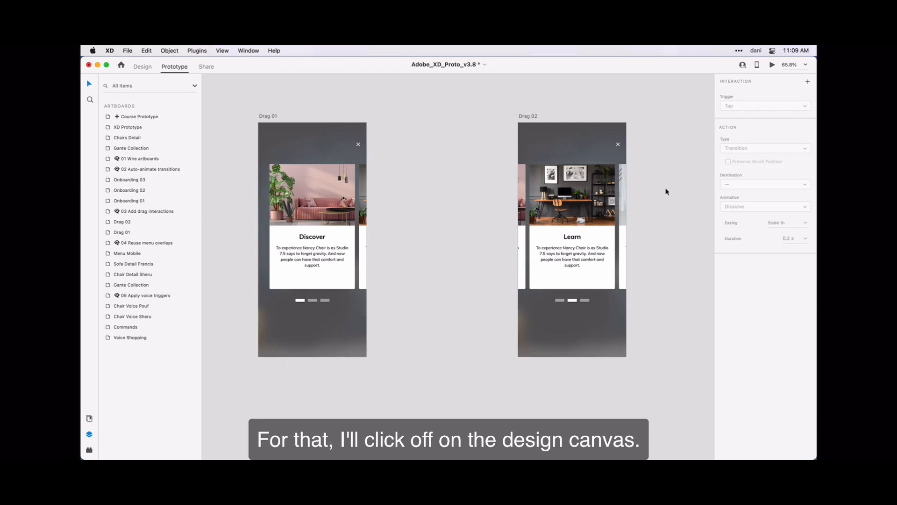
Wire Onboard Card A inside the Onboarding Cards group of Drag 02 back to the Drag 01 artboard.
left_click(534, 117)
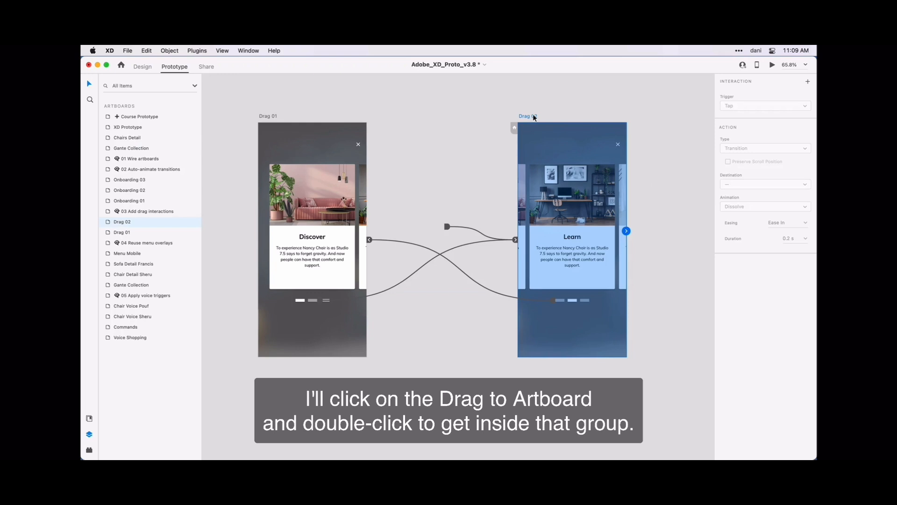
left_click(523, 169)
double_click(523, 170)
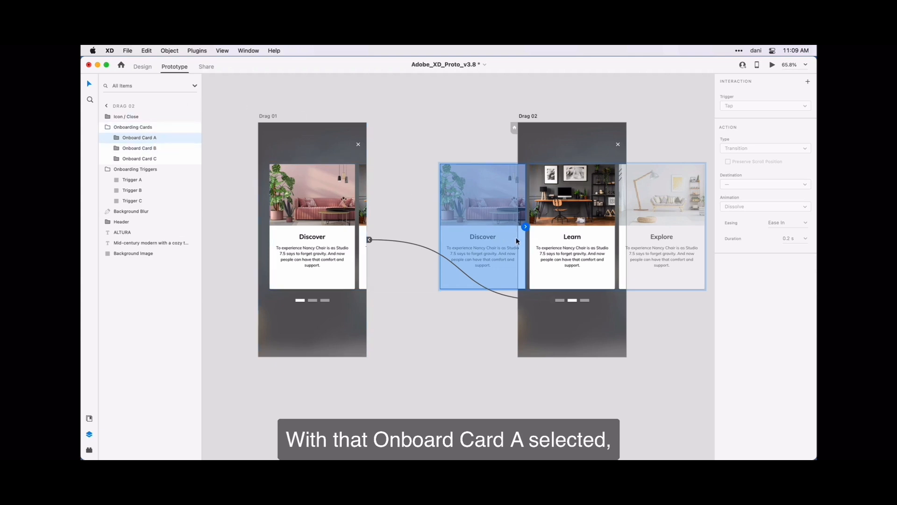
left_click_drag(526, 229, 314, 201)
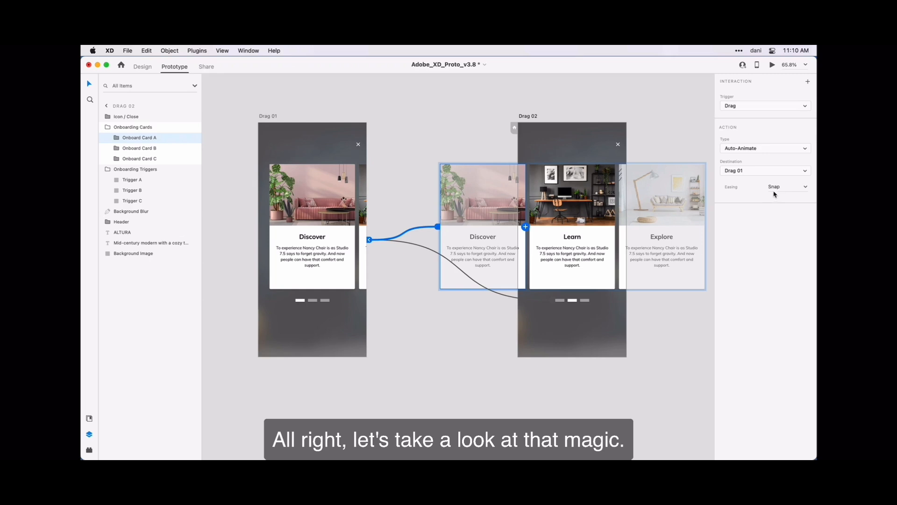
left_click(683, 119)
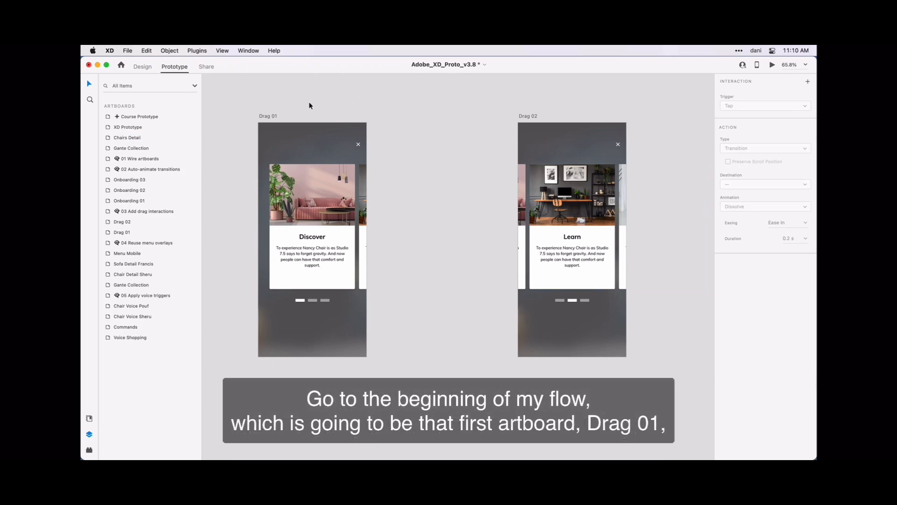
Preview the prototype from the Drag 01 artboard and test the tap indicators between the Discover and Learn cards.
left_click(268, 117)
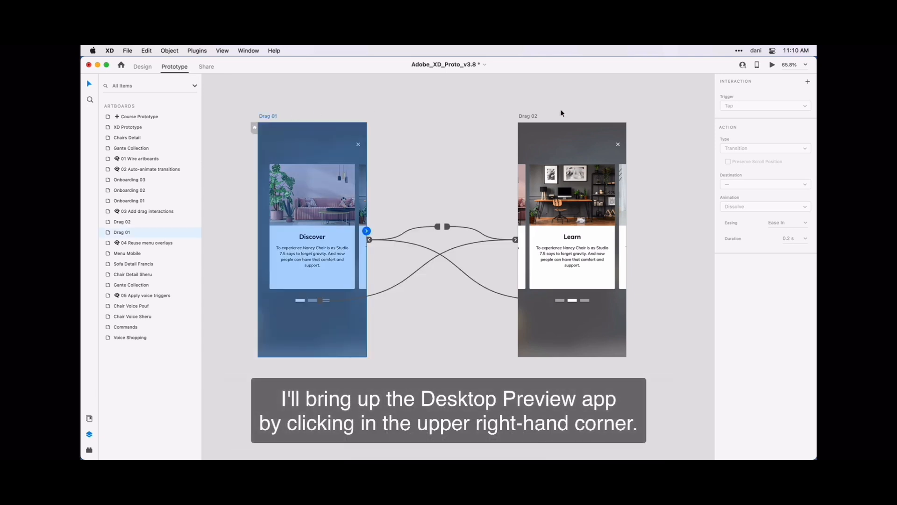
left_click(772, 66)
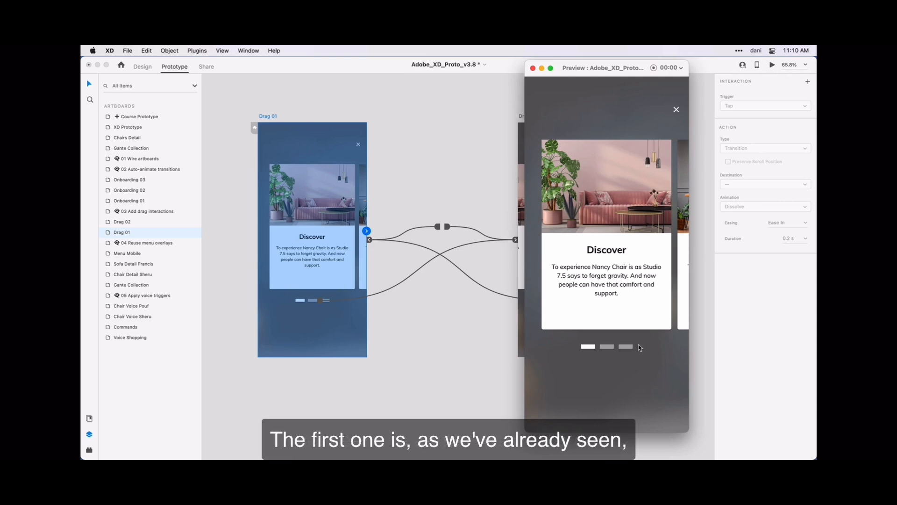
left_click(608, 349)
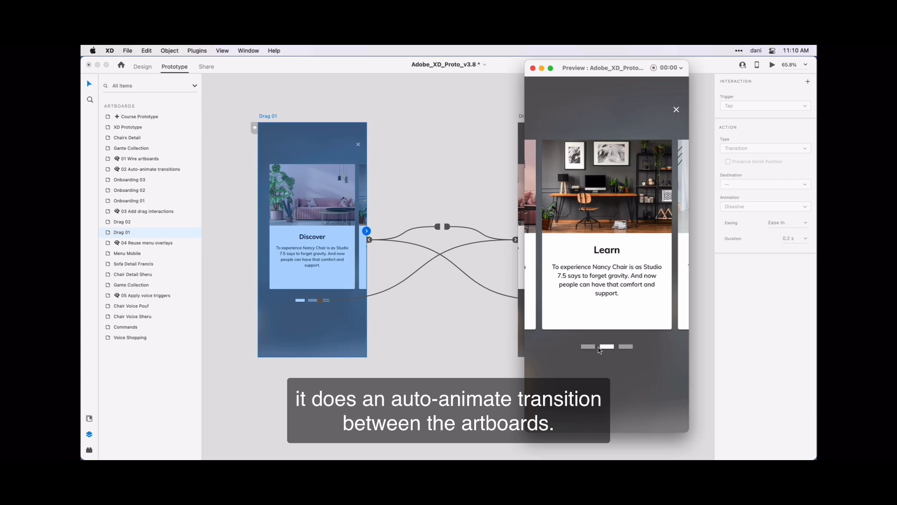
left_click(588, 347)
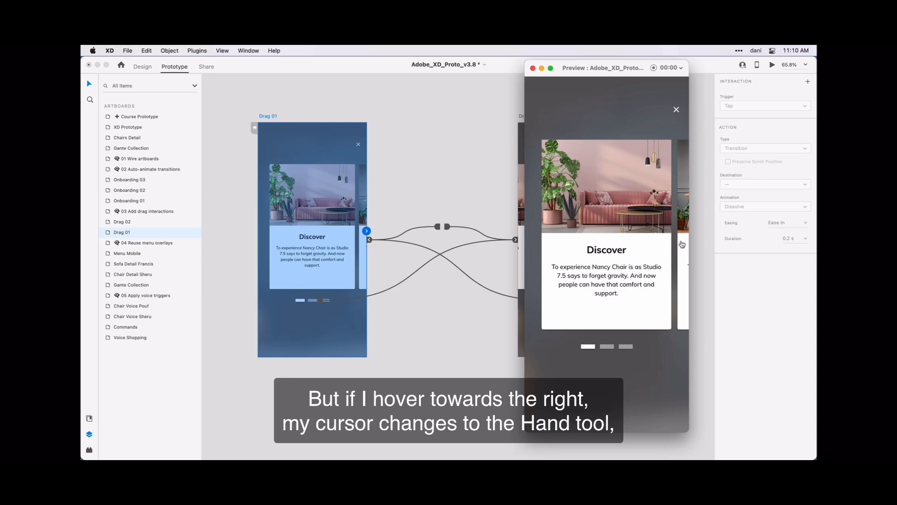
Test the drag interactions in the preview by swiping back and forth between the Discover and Learn cards.
left_click_drag(682, 244, 550, 249)
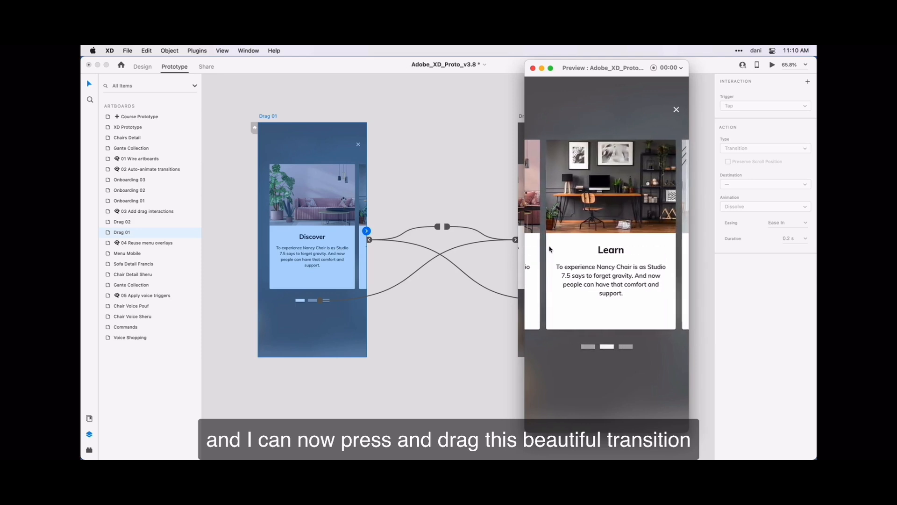
left_click_drag(553, 250, 669, 248)
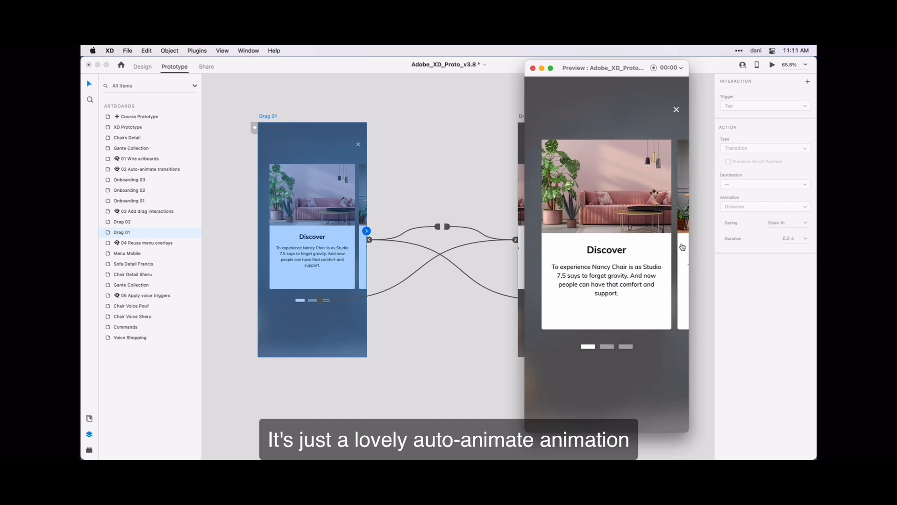
left_click_drag(680, 248, 553, 260)
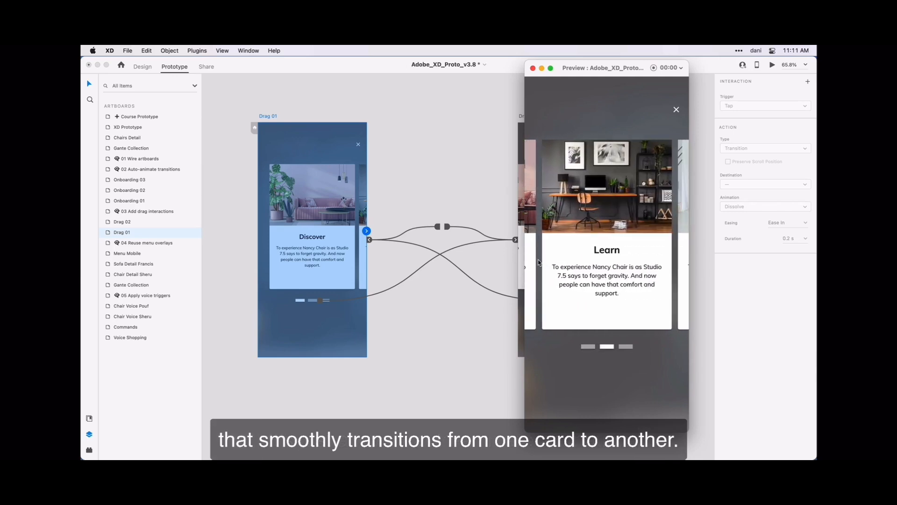
left_click_drag(530, 260, 623, 261)
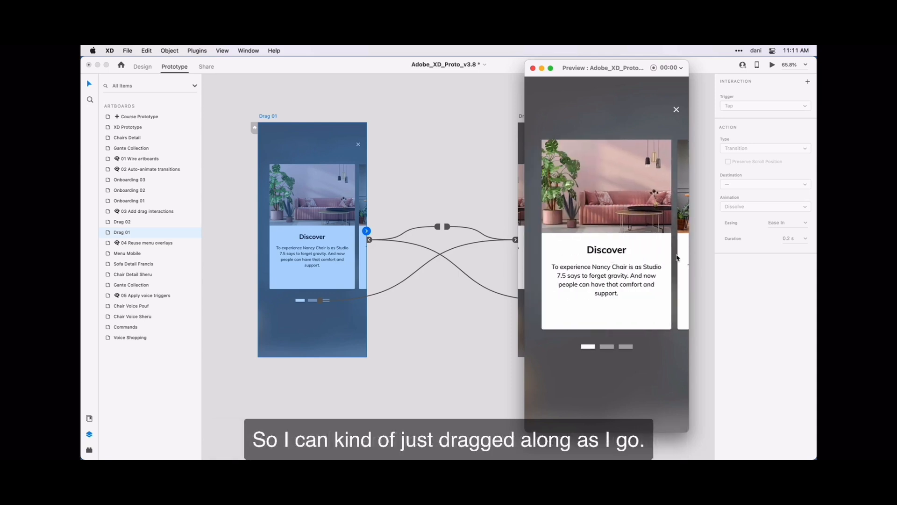
left_click_drag(685, 257, 608, 257)
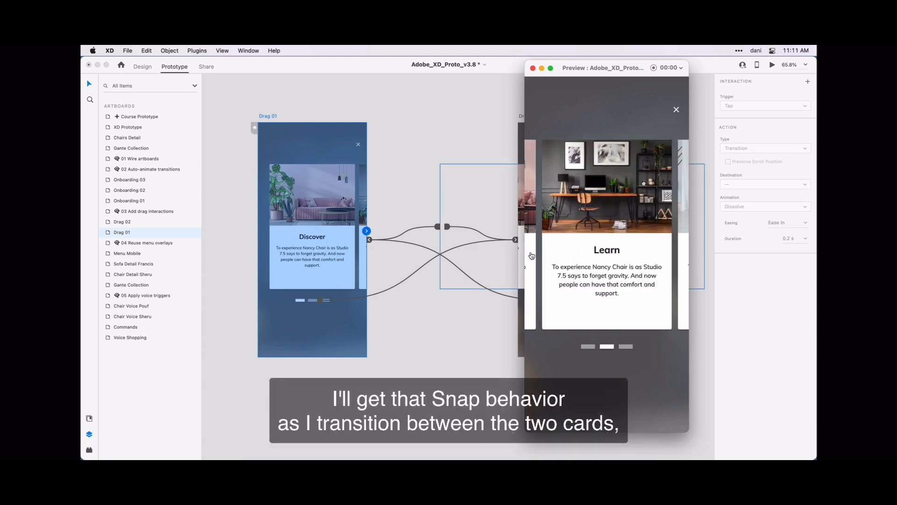
left_click_drag(531, 255, 700, 258)
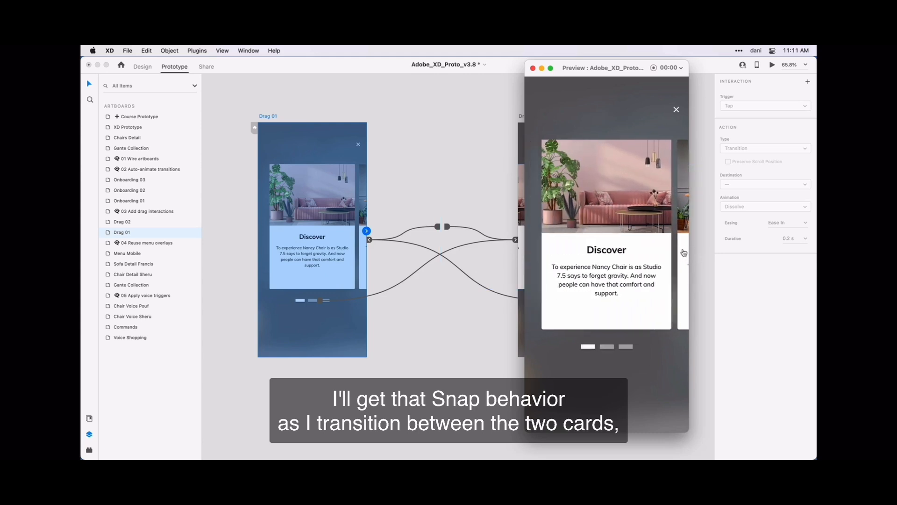
left_click_drag(683, 253, 535, 270)
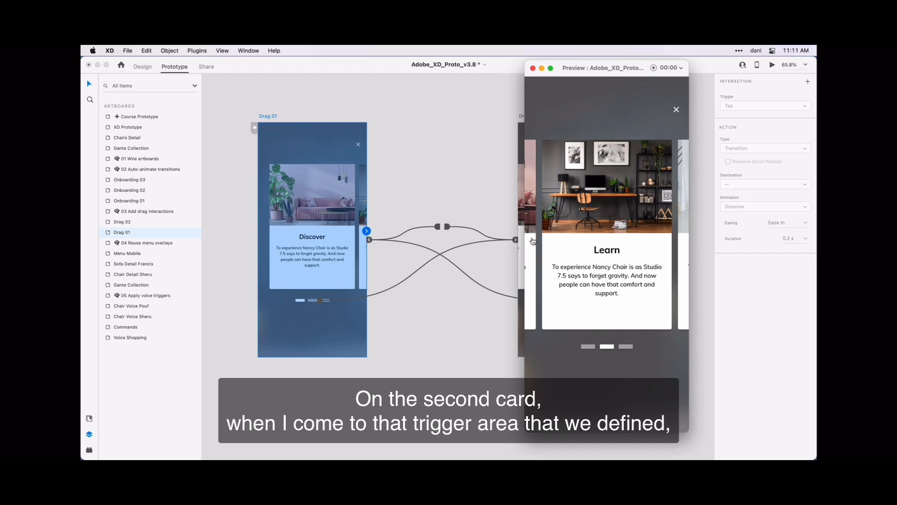
left_click_drag(532, 241, 685, 237)
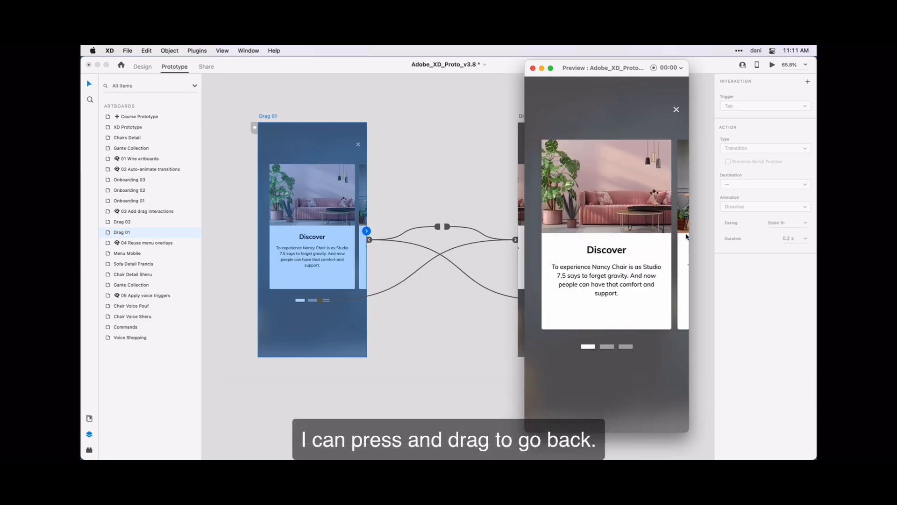